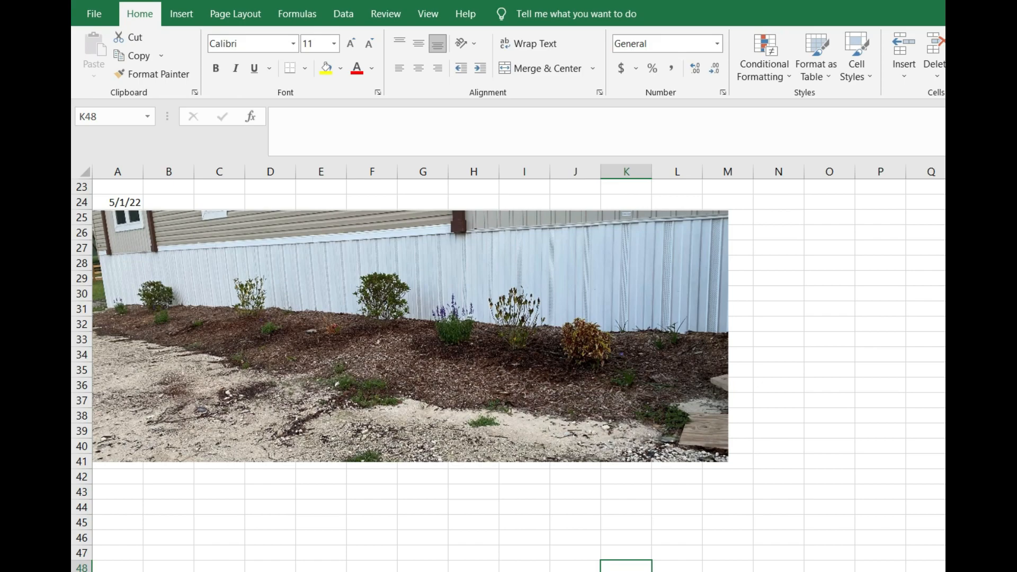
{"action": "scroll", "coordinate": [765, 298], "scroll_direction": "up", "scroll_amount": 7}
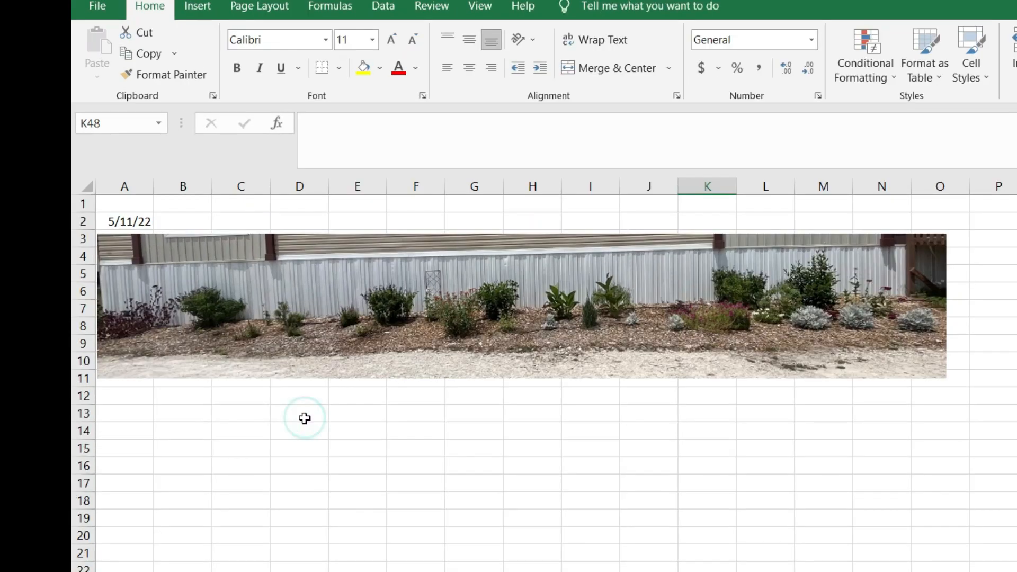
{"action": "left_click", "coordinate": [129, 392]}
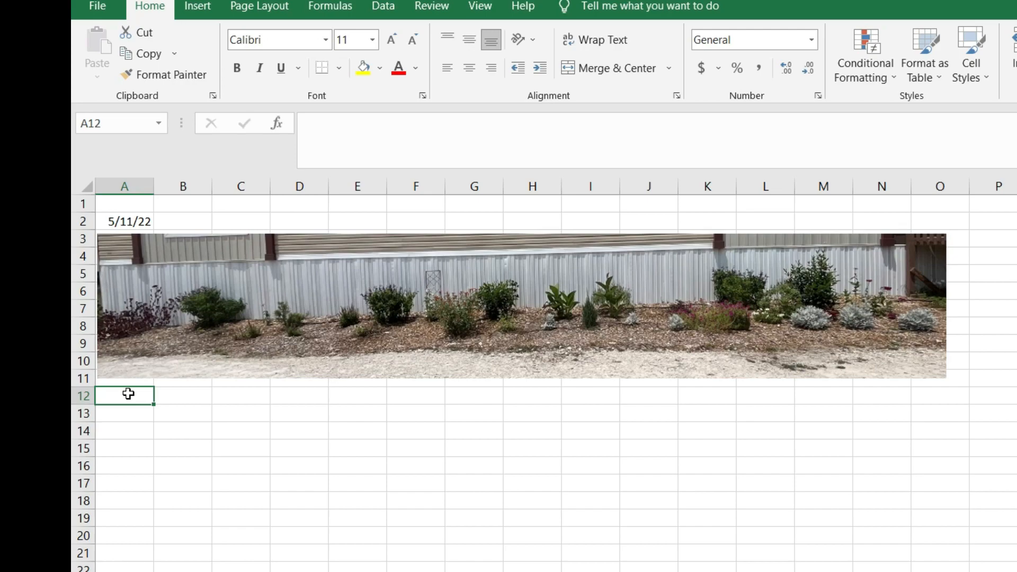
{"action": "key", "text": "Right"}
{"action": "key", "text": "Left"}
{"action": "key", "text": "Right"}
{"action": "key", "text": "Down"}
{"action": "key", "text": "Left"}
{"action": "key", "text": "Up"}
- Draw a small empty text box below the 5/11/22 garden photo, around cells L12 to M14
{"action": "left_click", "coordinate": [197, 7]}
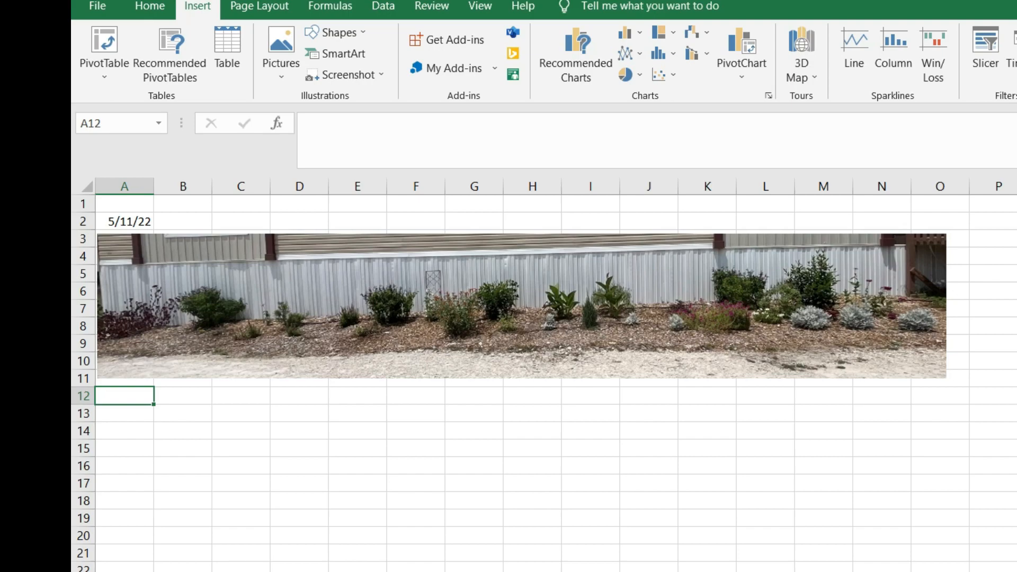
{"action": "mouse_move", "coordinate": [745, 402]}
{"action": "left_mouse_down"}
{"action": "mouse_move", "coordinate": [815, 447]}
{"action": "mouse_move", "coordinate": [837, 442]}
{"action": "left_mouse_up"}
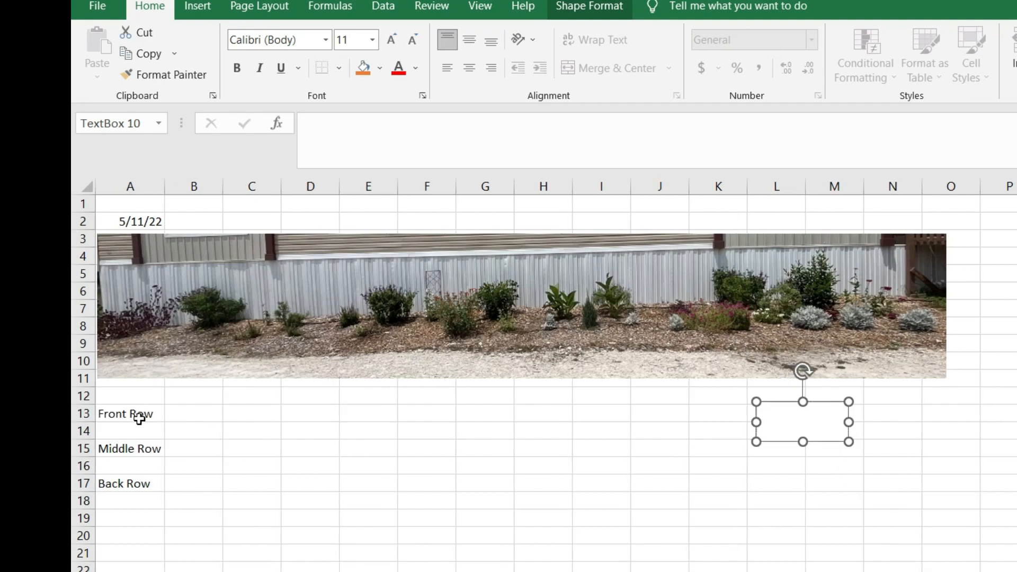
{"action": "left_click", "coordinate": [138, 419]}
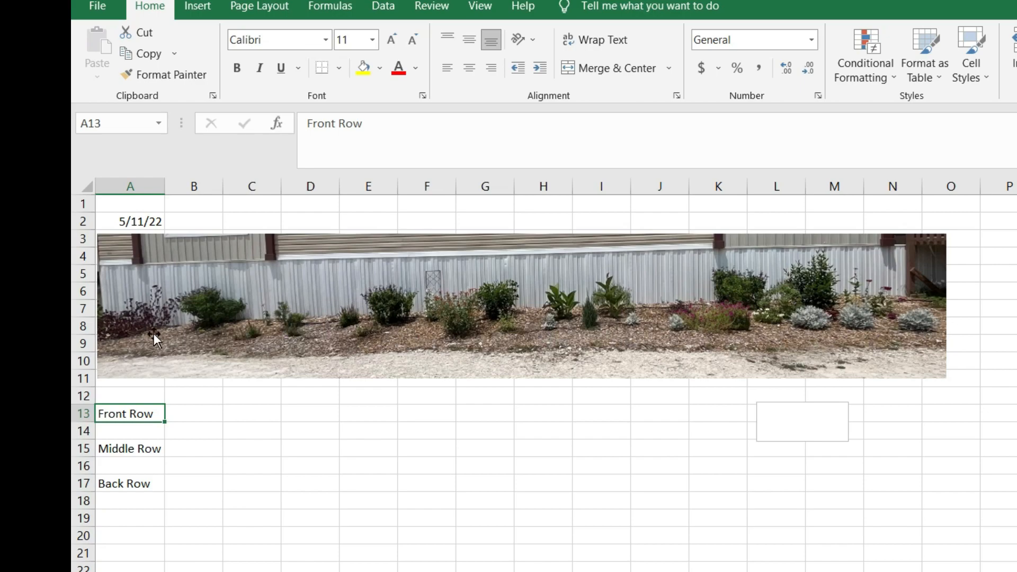
{"action": "left_click", "coordinate": [136, 451]}
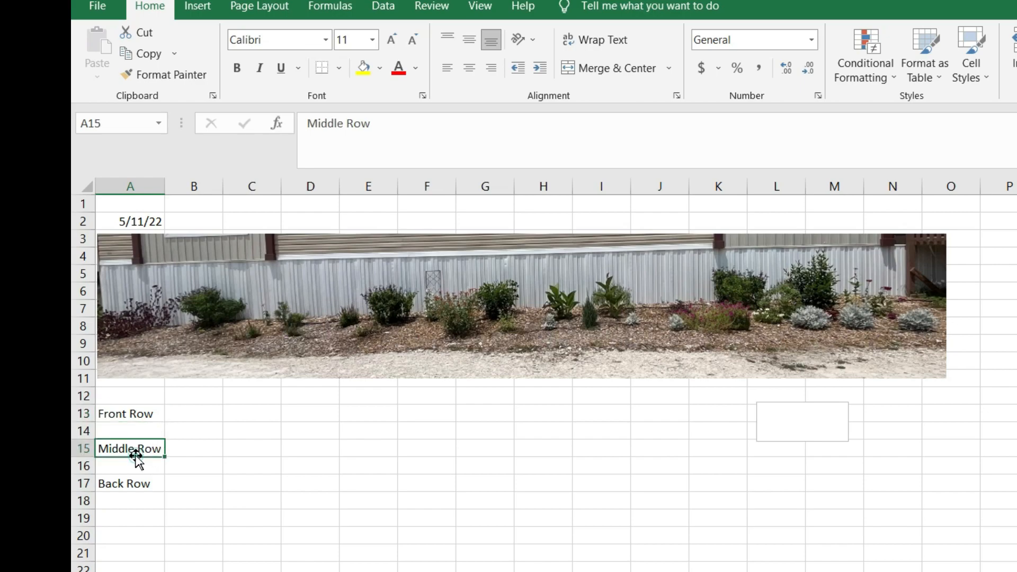
{"action": "left_click", "coordinate": [142, 483]}
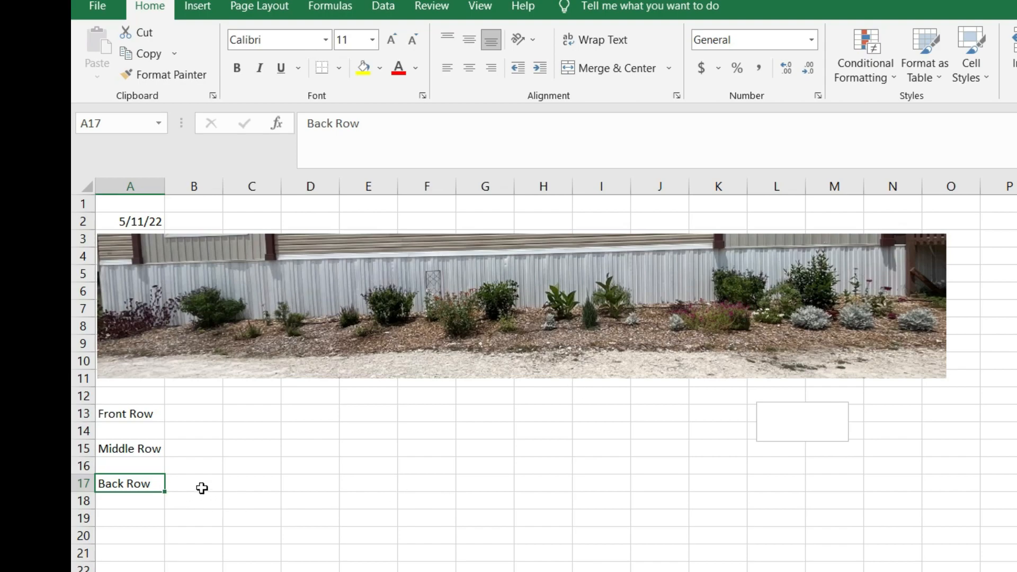
- Begin the Front Row plant list with "Dusty Millers (3)" in B13 and "Snapdragon" in D13
{"action": "left_click", "coordinate": [210, 412]}
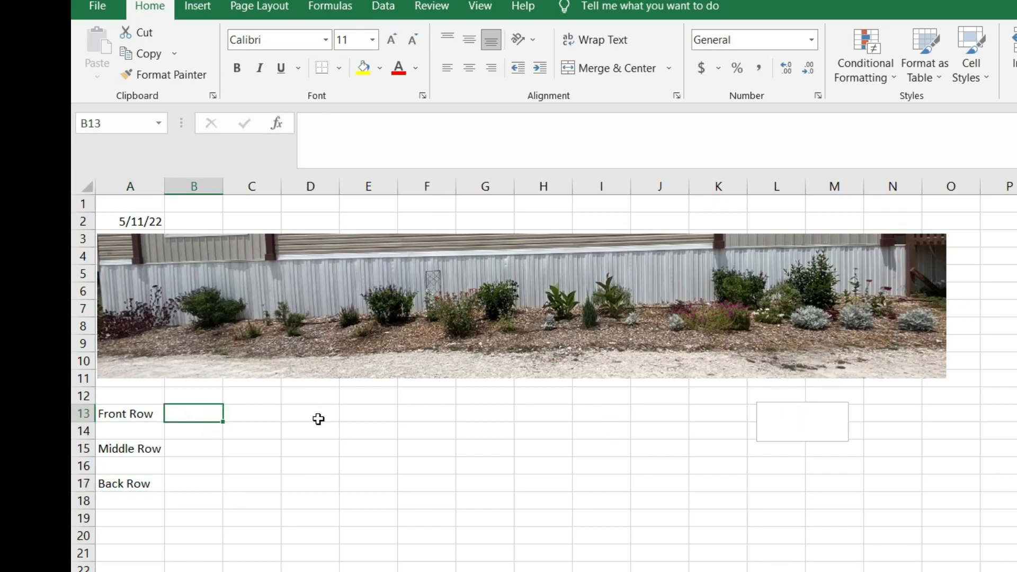
{"action": "type", "text": "Dusty Mi"}
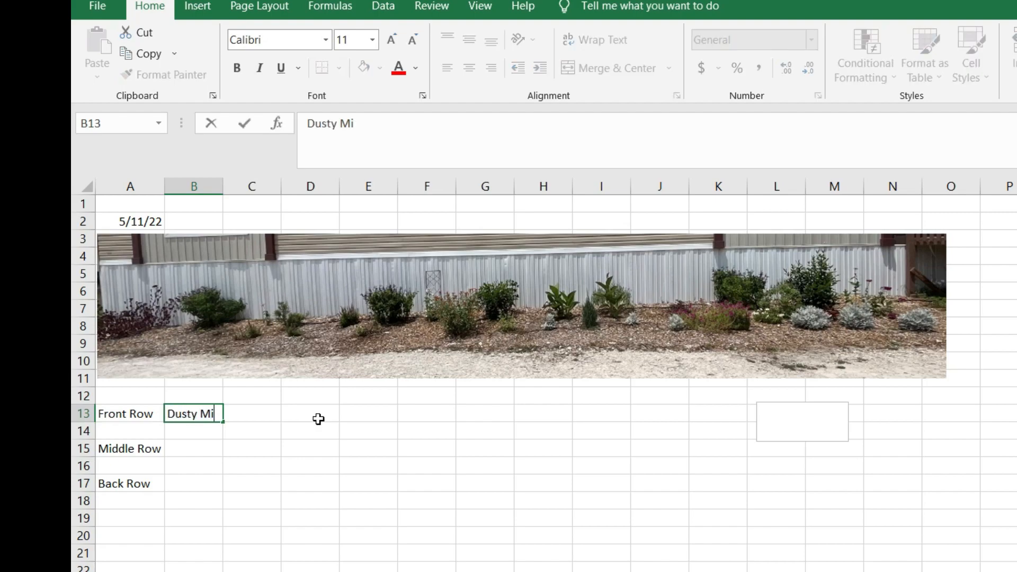
{"action": "type", "text": "llers (3)"}
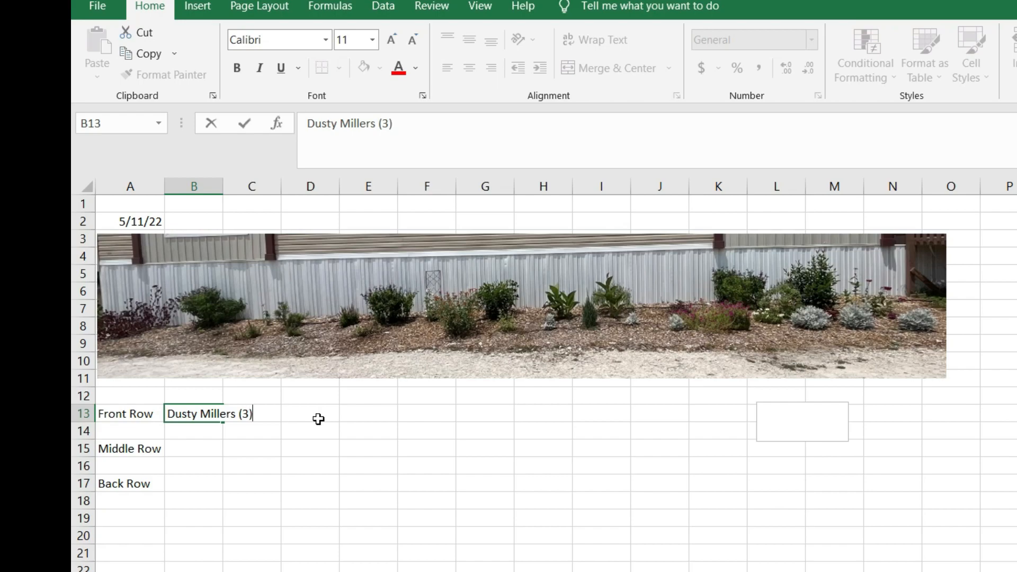
{"action": "key", "text": "Return"}
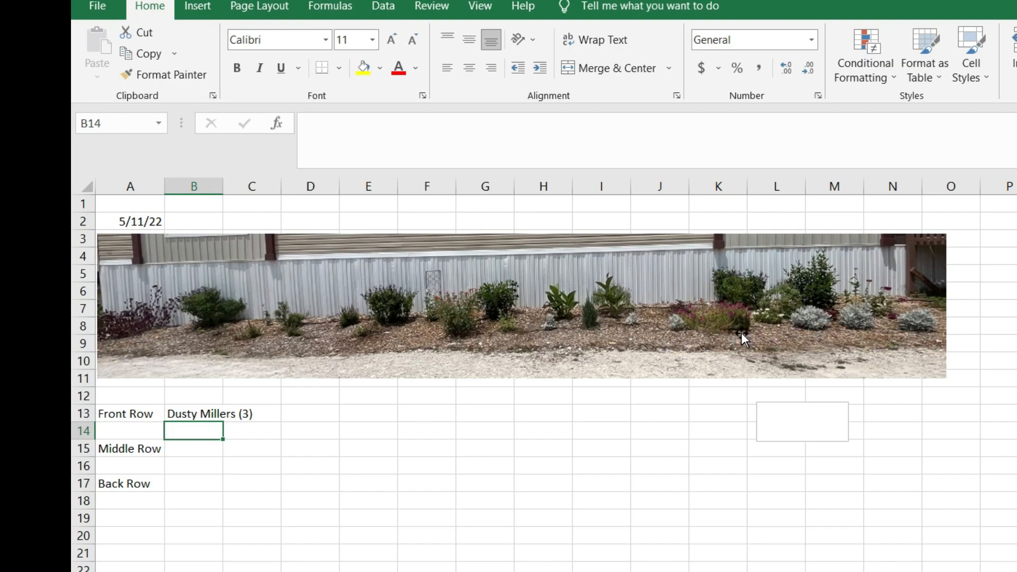
{"action": "left_click", "coordinate": [317, 418]}
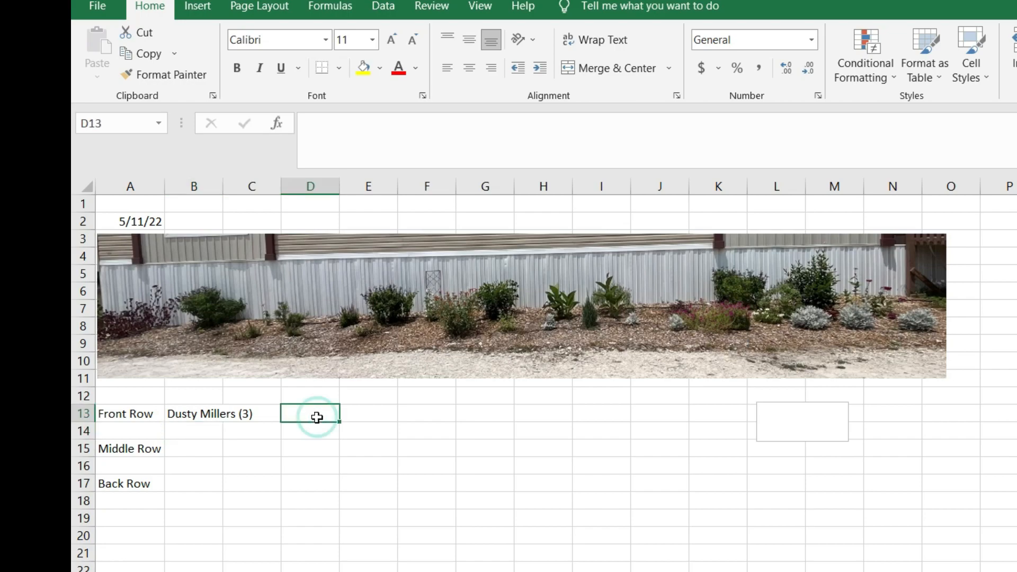
{"action": "type", "text": "Snapdragon"}
{"action": "key", "text": "Return"}
- Add "Petunia" to the Front Row in E13, directly beside the Snapdragon entry
{"action": "key", "text": "Up"}
{"action": "key", "text": "Right"}
{"action": "key", "text": "Right"}
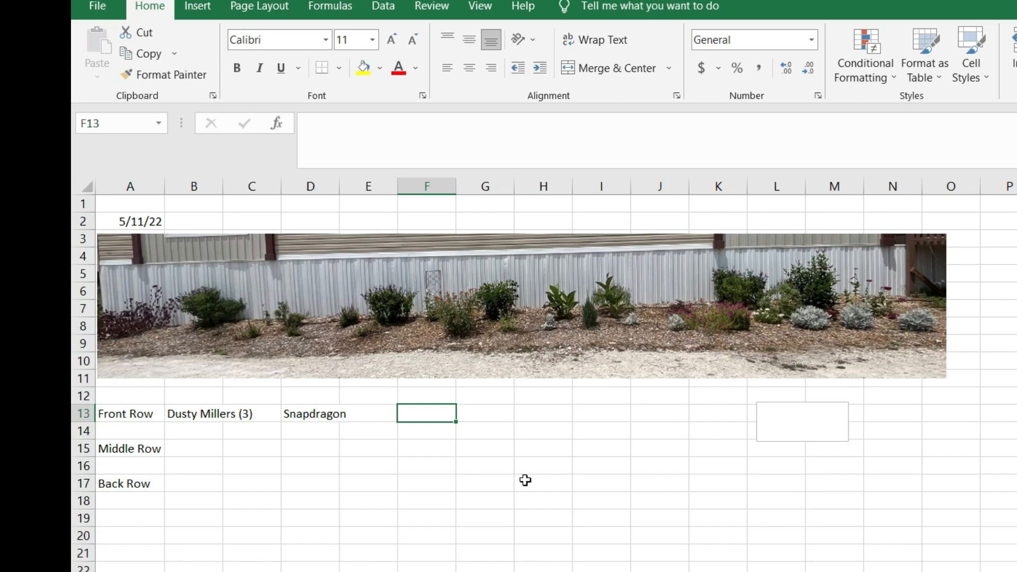
{"action": "key", "text": "Left"}
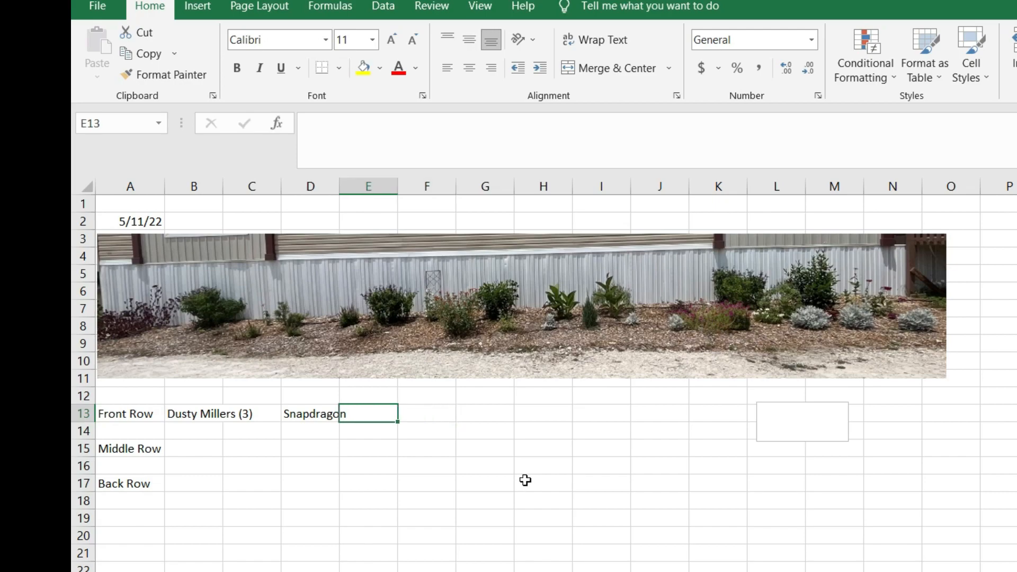
{"action": "type", "text": "Pet"}
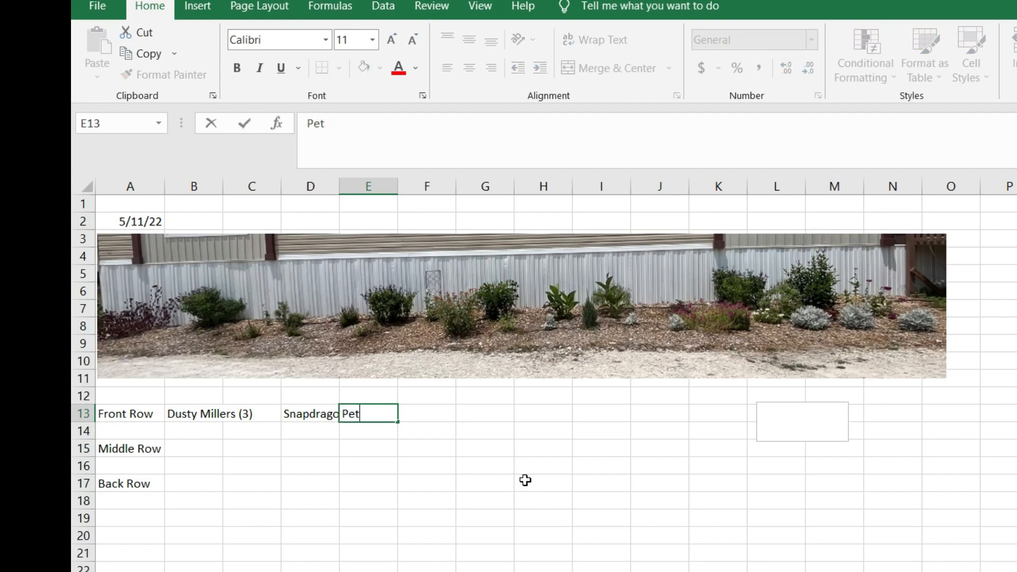
{"action": "type", "text": "unia"}
{"action": "key", "text": "Return"}
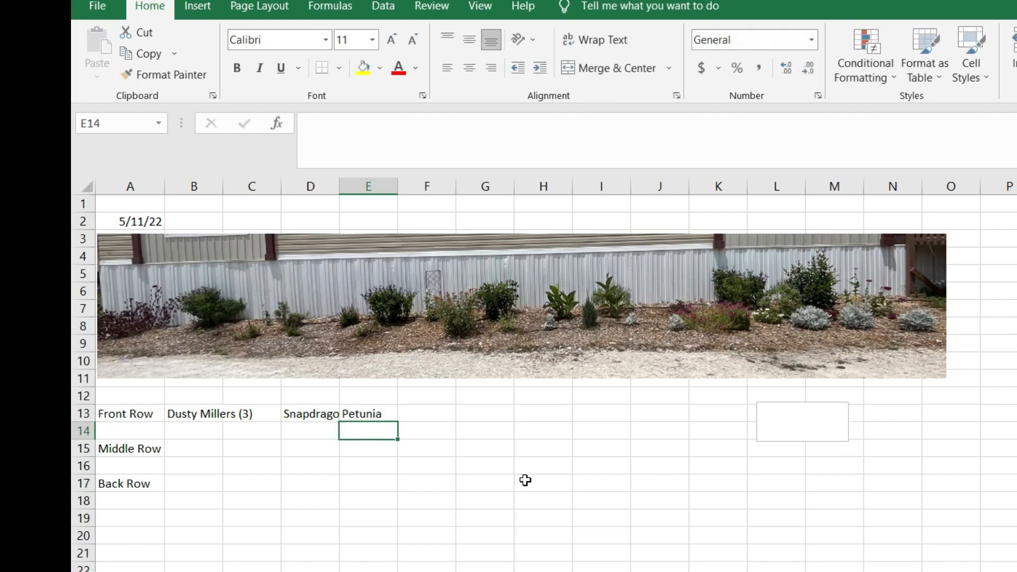
{"action": "key", "text": "Up"}
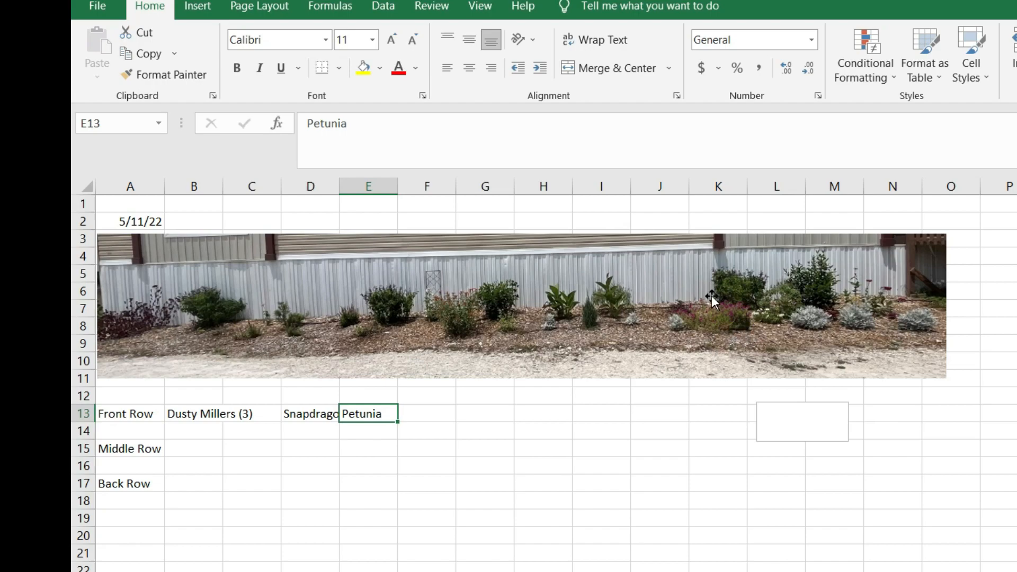
- Copy the Dusty Millers entry from B13 into F13, after Petunia in the Front Row
{"action": "left_click", "coordinate": [184, 418]}
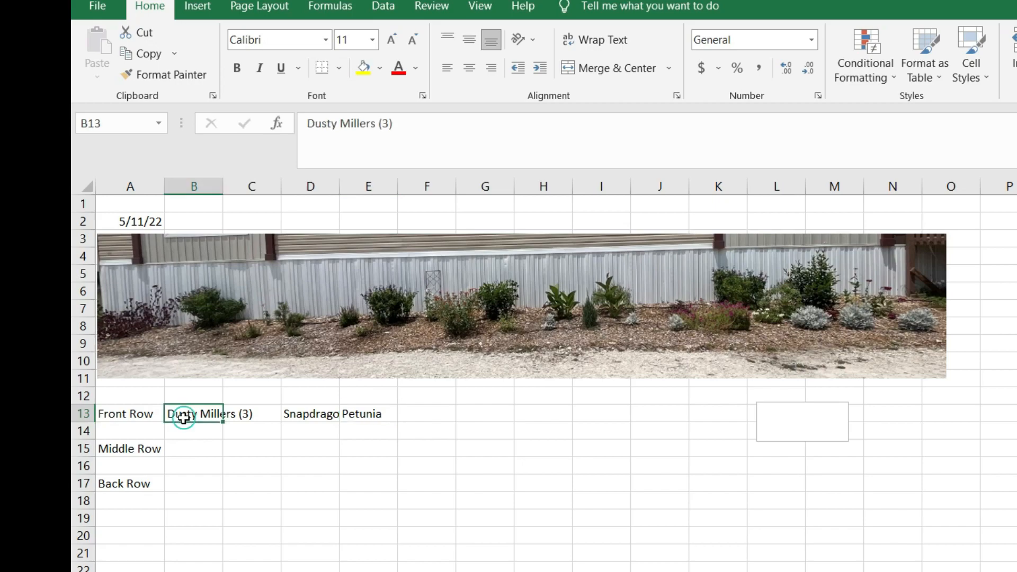
{"action": "key", "text": "ctrl+c"}
{"action": "key", "text": "Right"}
{"action": "key", "text": "Right"}
{"action": "key", "text": "Right"}
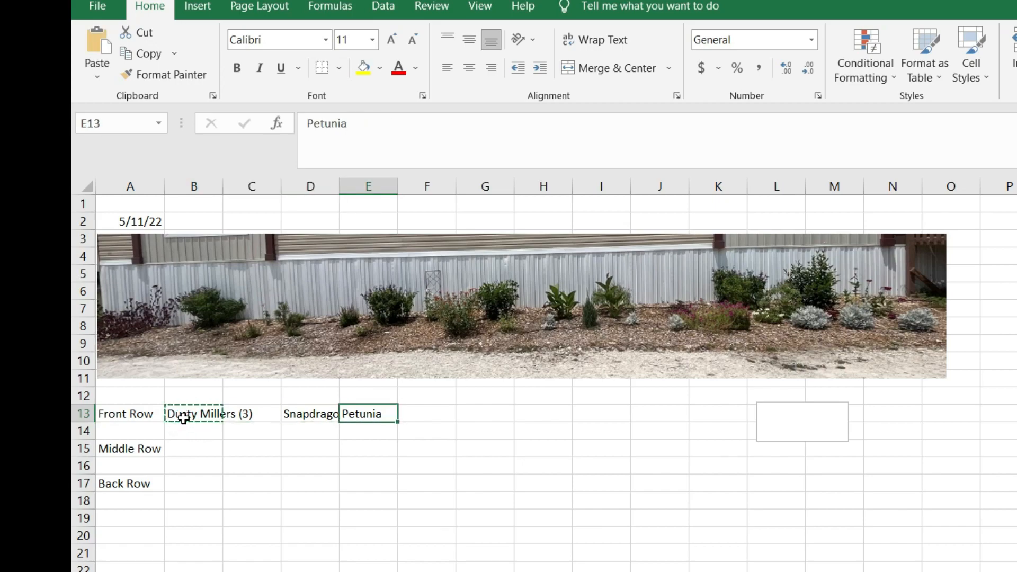
{"action": "key", "text": "Right"}
{"action": "key", "text": "ctrl+v"}
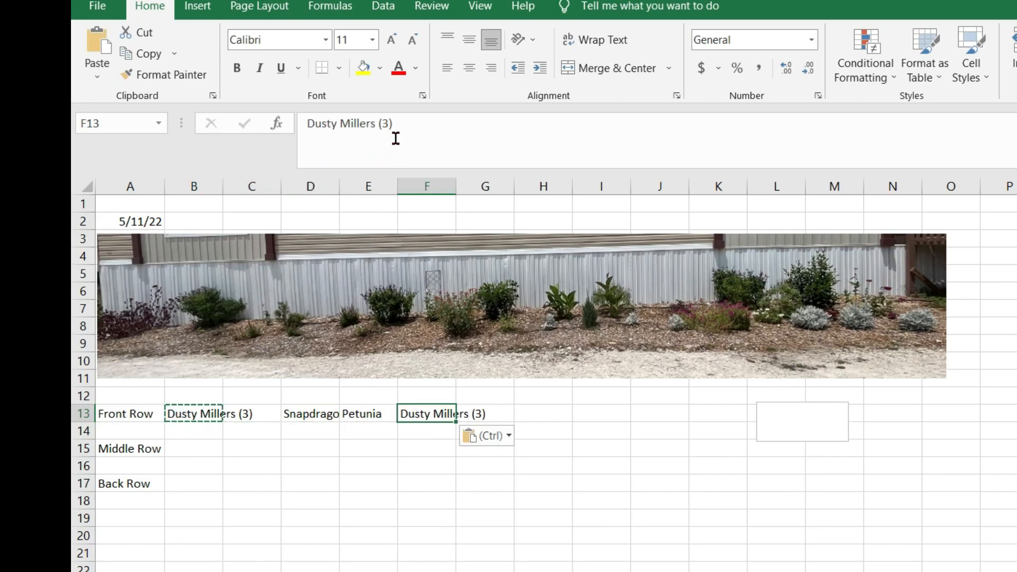
- Change the count in the copied entry in F13 so it reads "Dusty Millers (2)"
{"action": "left_click", "coordinate": [390, 123]}
{"action": "key", "text": "BackSpace"}
{"action": "type", "text": "2"}
{"action": "key", "text": "Tab"}
- Enter "Gomphrena" in H13 as the next Front Row plant
{"action": "key", "text": "Tab"}
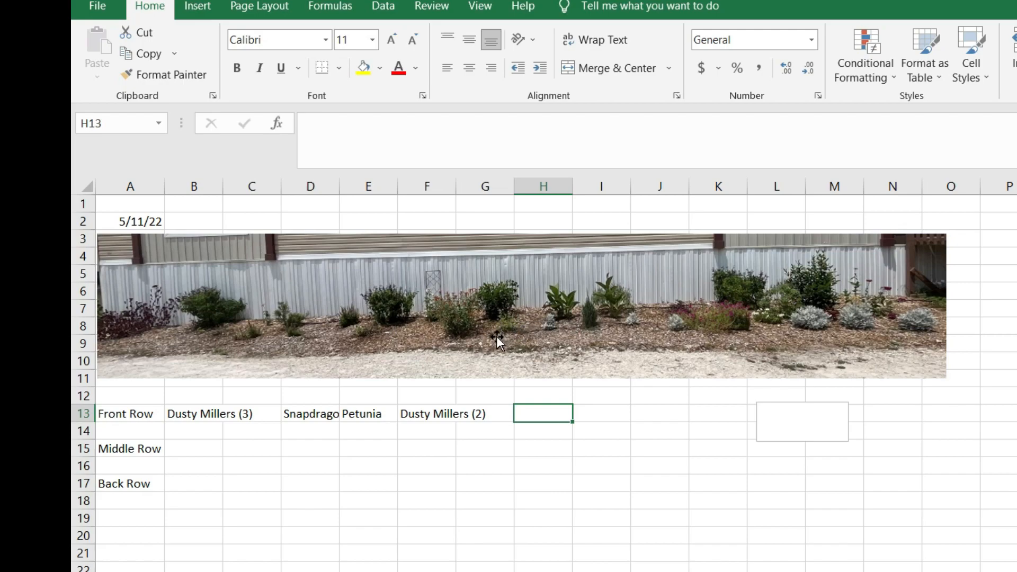
{"action": "type", "text": "Gomphrena"}
{"action": "key", "text": "Return"}
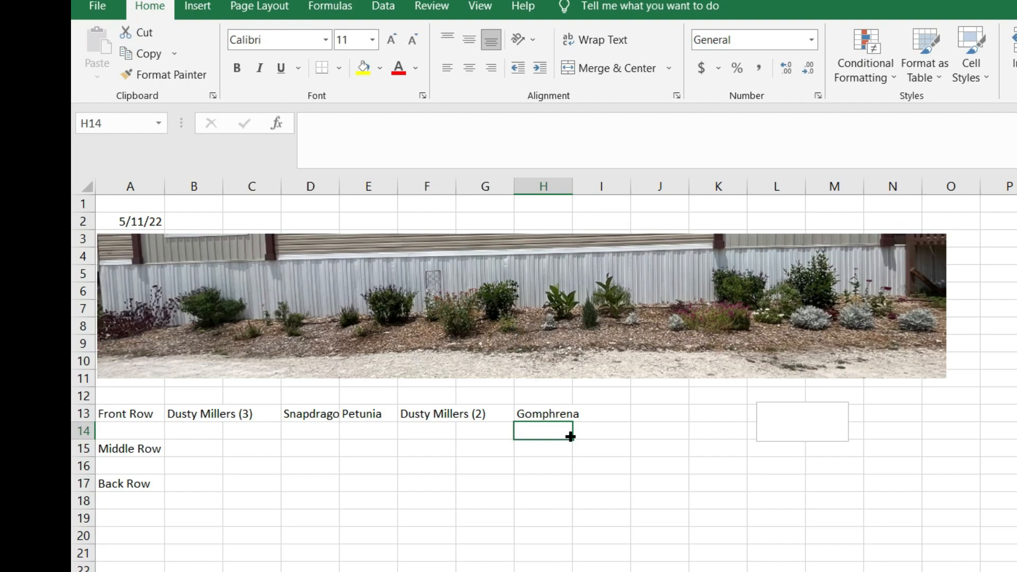
- Enter "Trop Milkweed" in J13 of the Front Row
{"action": "left_click", "coordinate": [637, 409]}
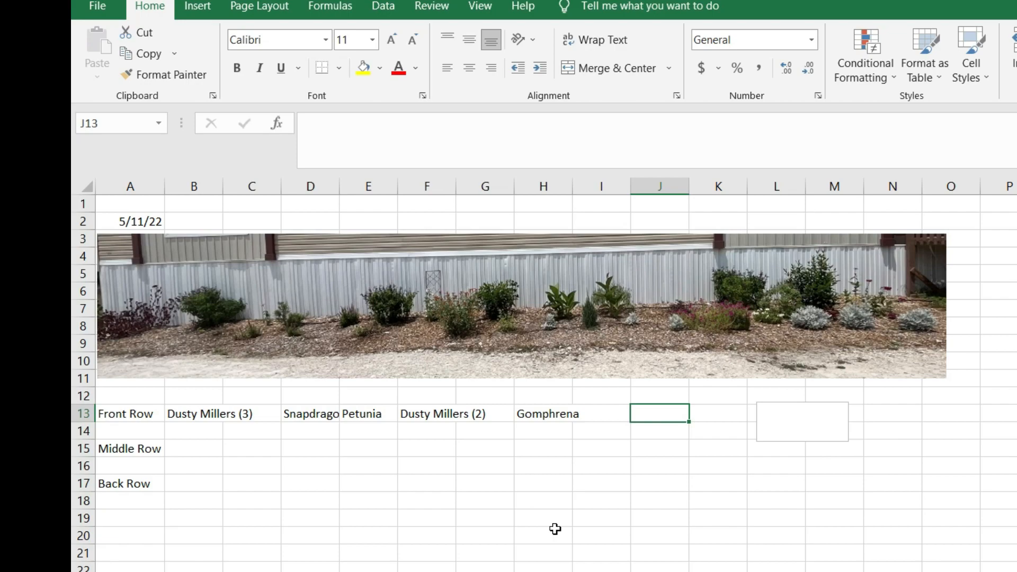
{"action": "type", "text": "T"}
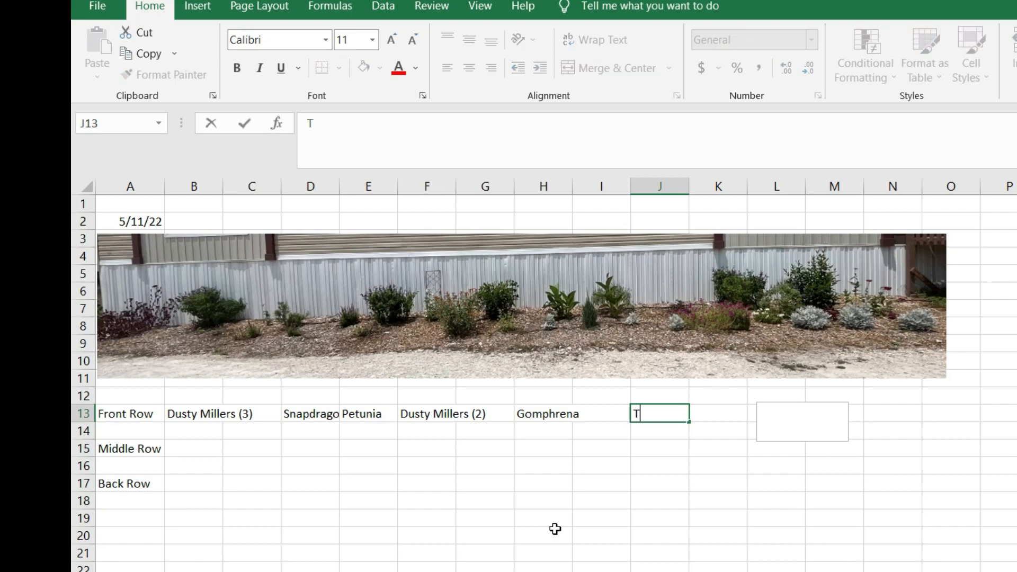
{"action": "type", "text": "rop Milk"}
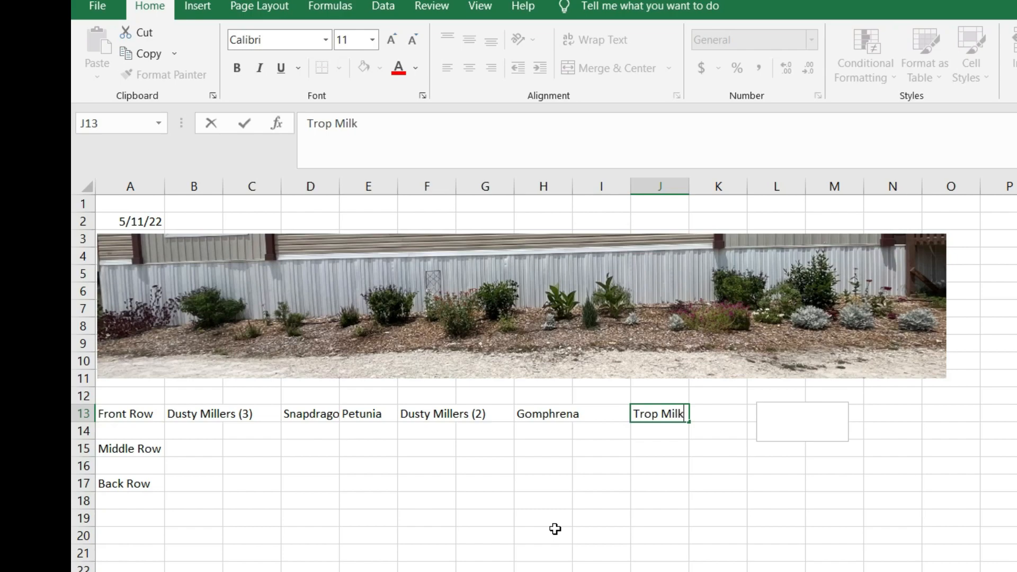
{"action": "type", "text": "weed"}
{"action": "key", "text": "Return"}
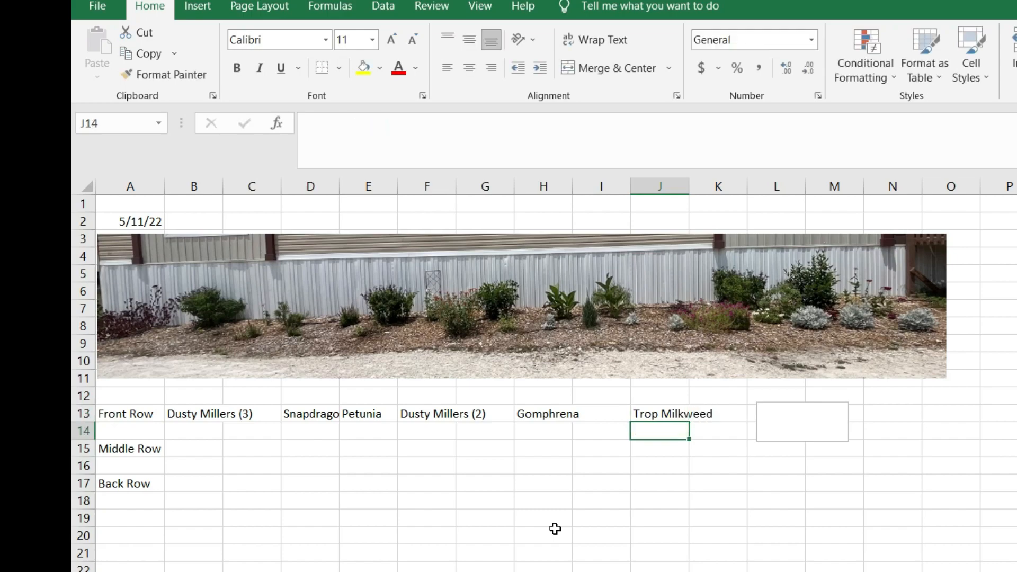
- Delete the empty text box below the garden photo, beside the Trop Milkweed entry
{"action": "left_click", "coordinate": [833, 438]}
{"action": "left_click", "coordinate": [813, 441]}
{"action": "key", "text": "Delete"}
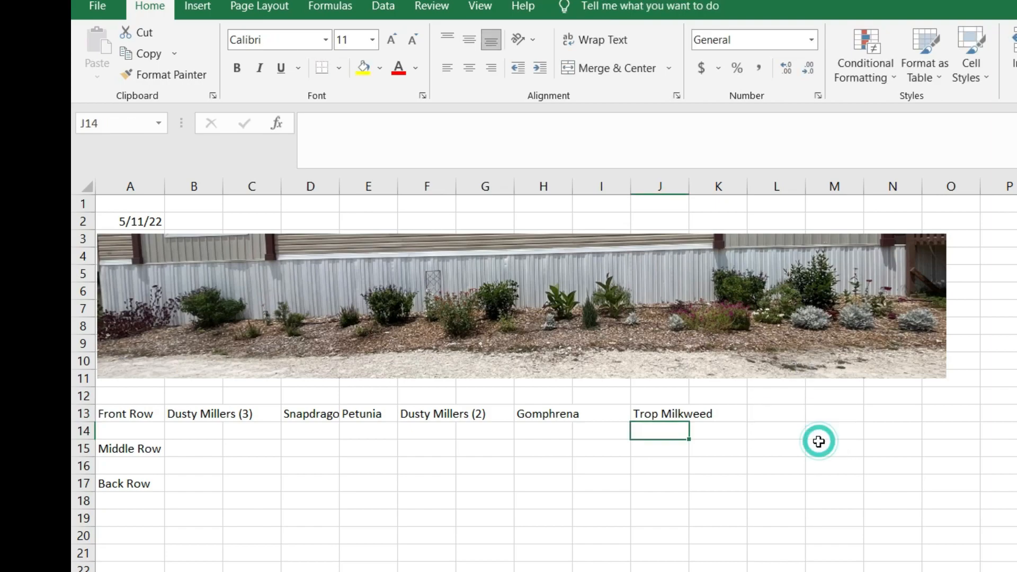
- Enter "Angelina" in L13, two columns after Trop Milkweed in the Front Row
{"action": "left_click", "coordinate": [656, 413]}
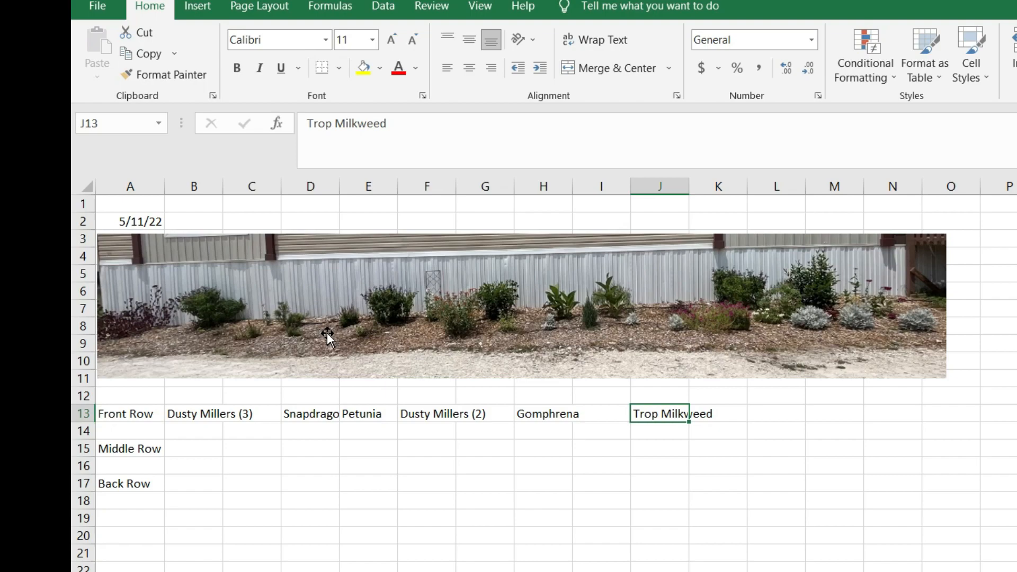
{"action": "key", "text": "Right"}
{"action": "key", "text": "Right"}
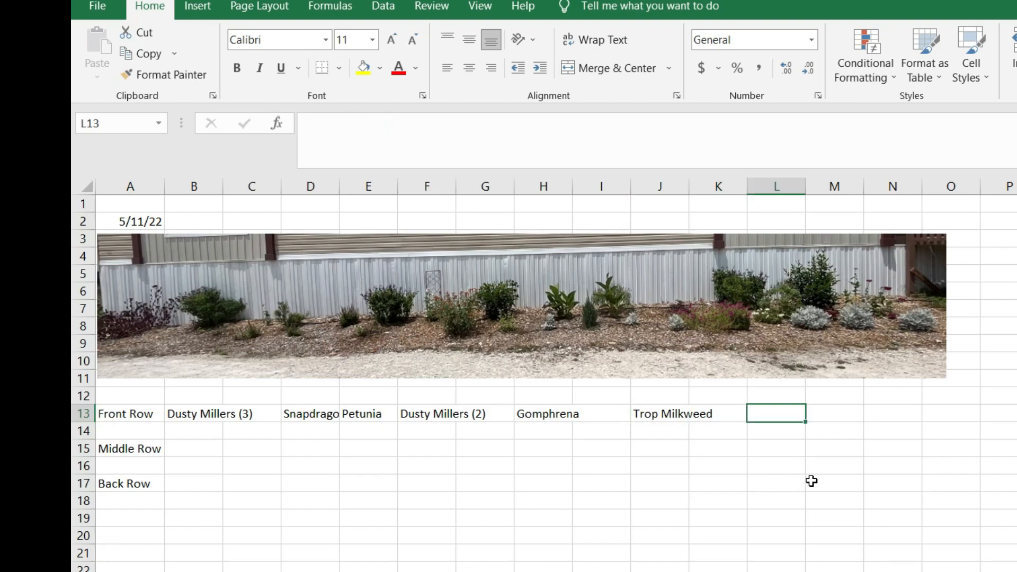
{"action": "type", "text": "Ange"}
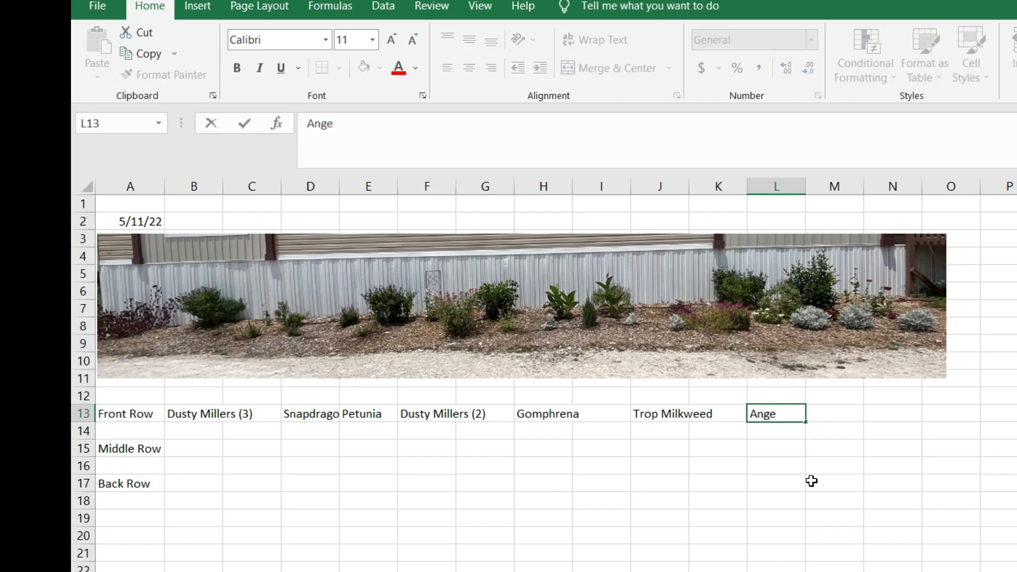
{"action": "type", "text": "lina"}
{"action": "key", "text": "Return"}
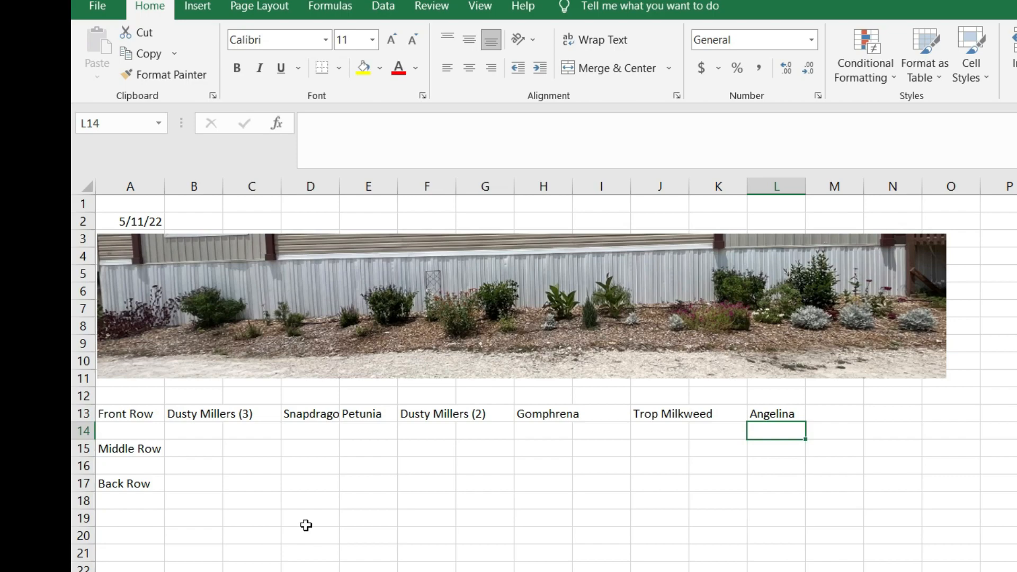
- Select B15, the first plant cell of the Middle Row
{"action": "left_click", "coordinate": [183, 452]}
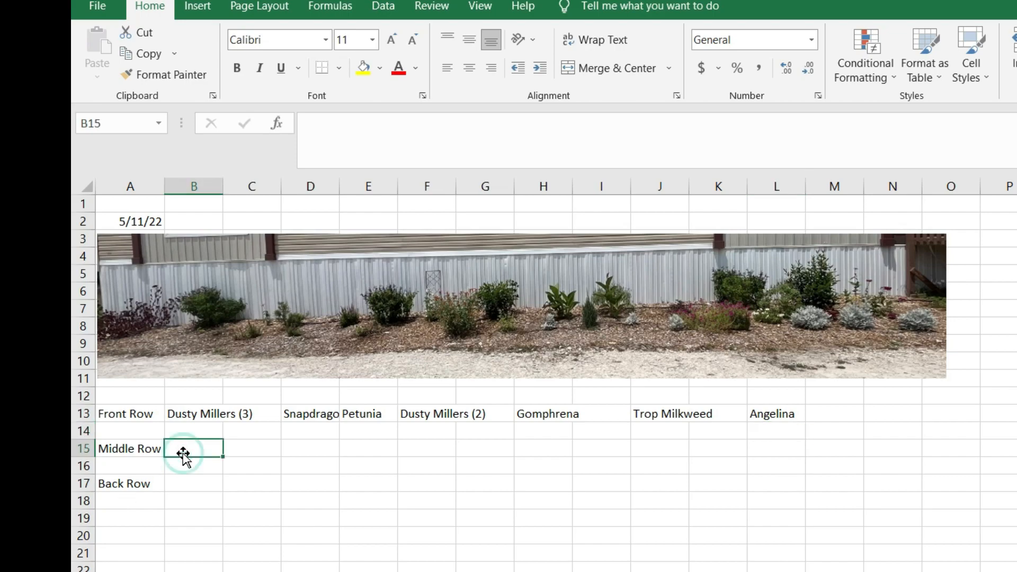